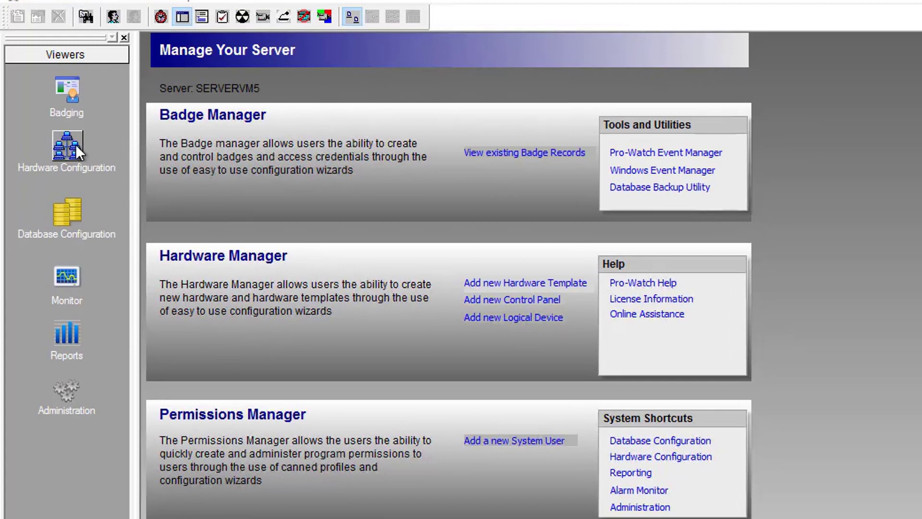
Browse Herndon's outputs, inputs and readers, then list the LD Hardware Location status group's devices
click(76, 144)
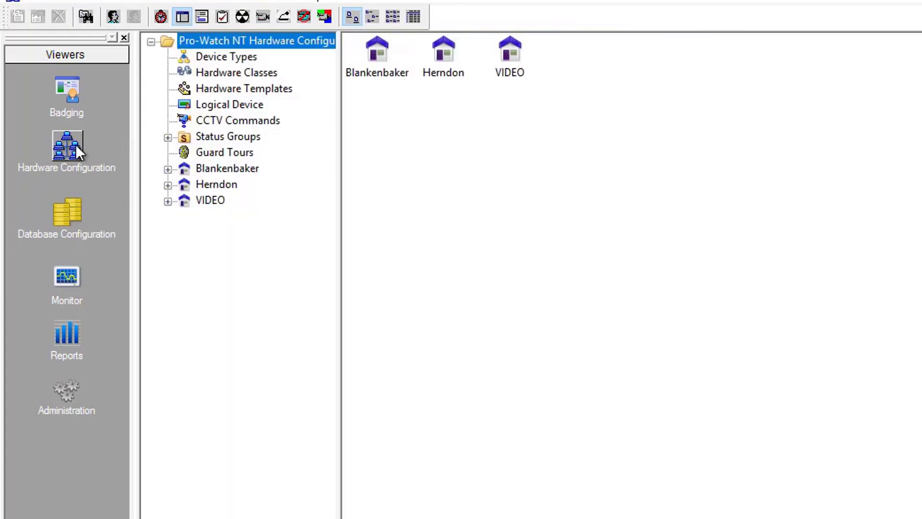
click(167, 186)
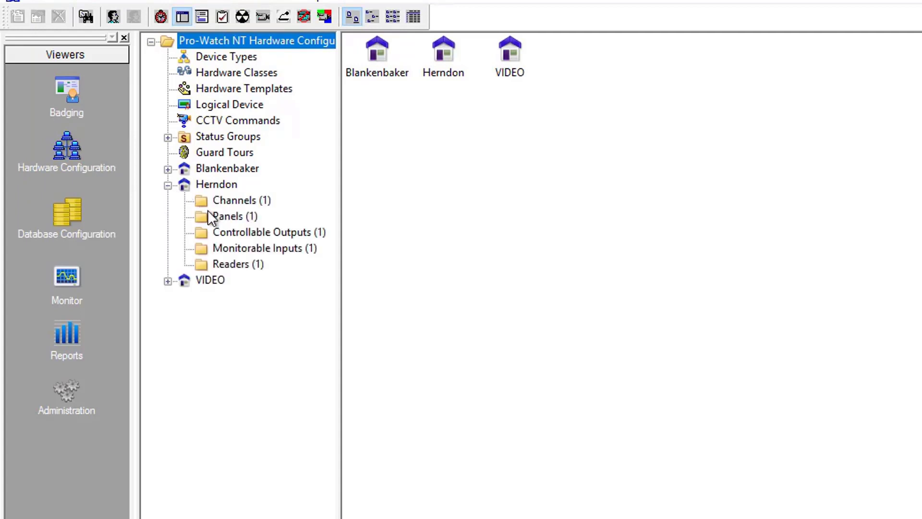
click(253, 233)
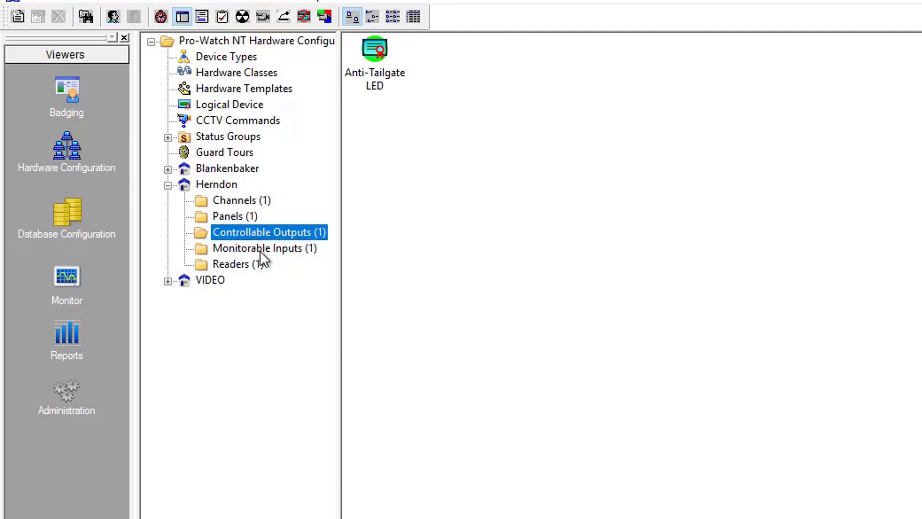
click(261, 250)
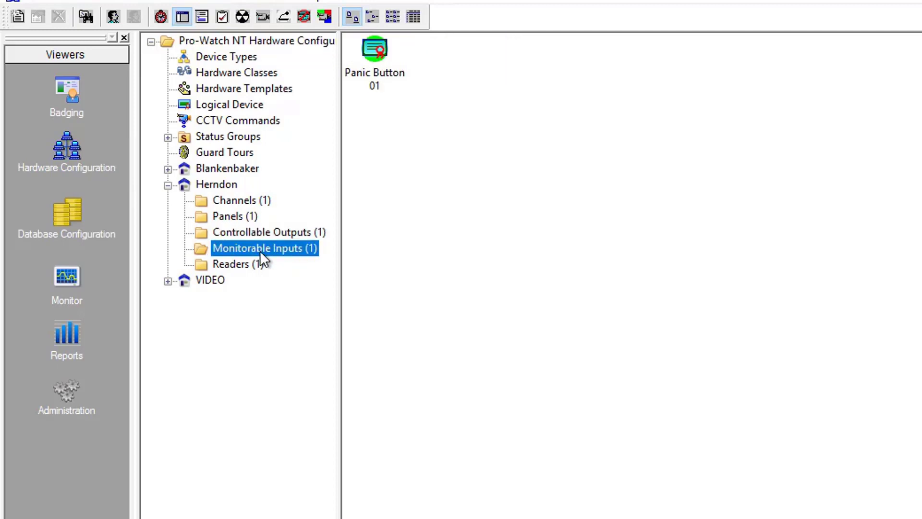
click(259, 265)
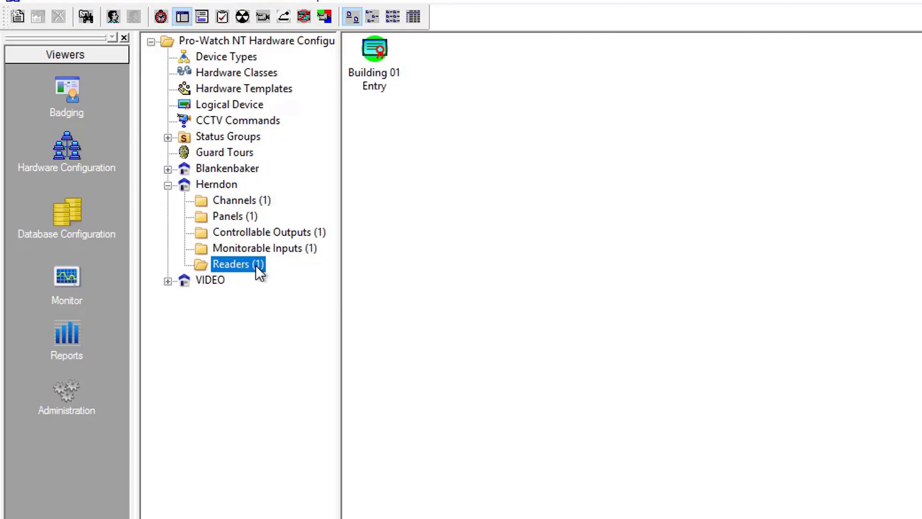
click(167, 138)
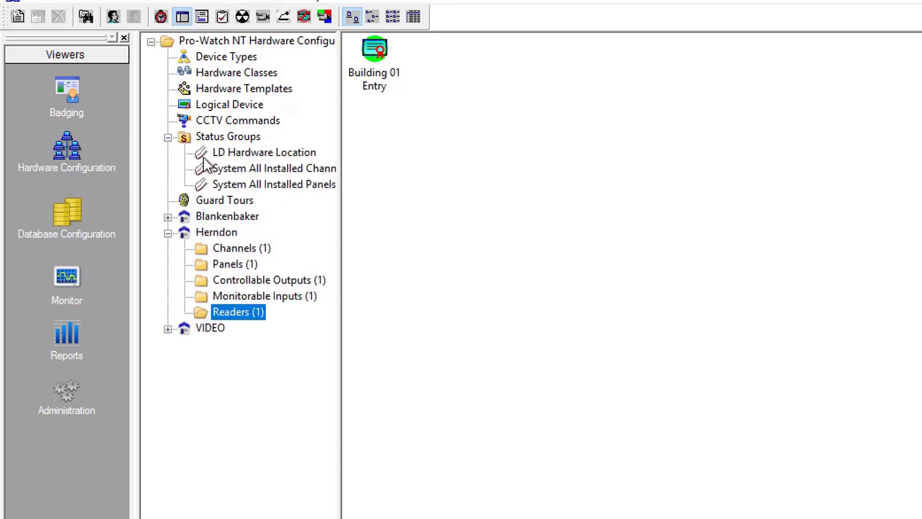
click(272, 151)
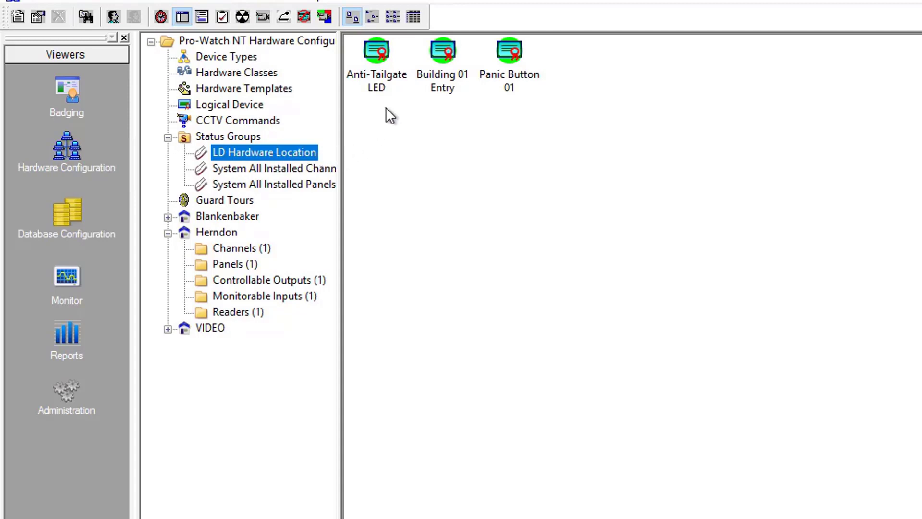
Check Anti-Tailgate LED's Horn output: PW6K1ICE Panel, IO module PW6K1R1E 2, address 1
double_click(380, 82)
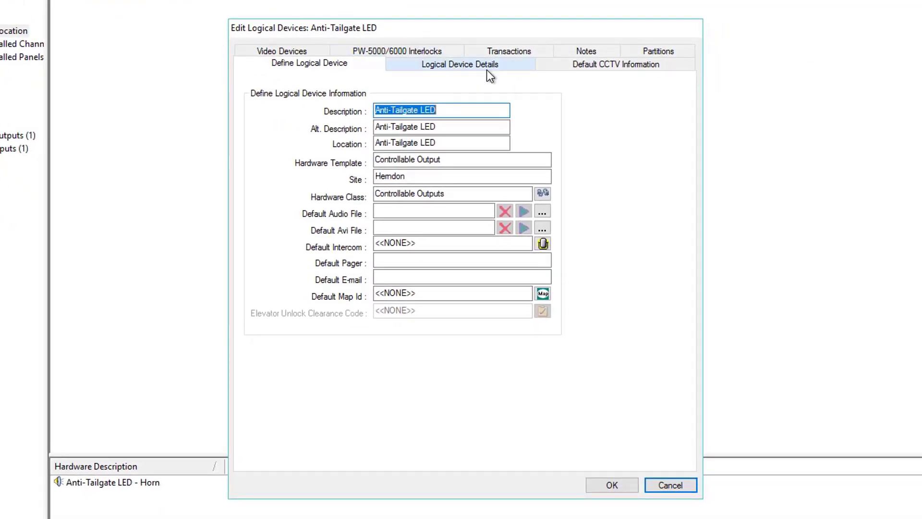
click(506, 65)
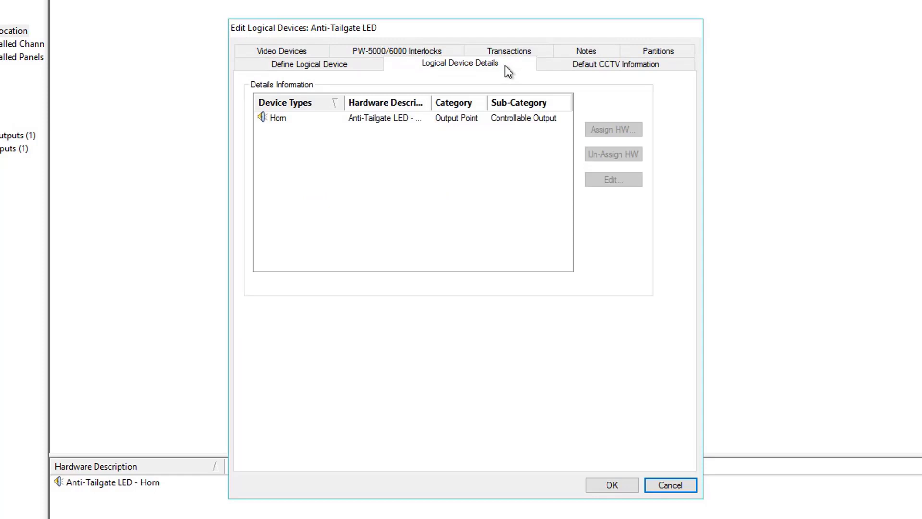
double_click(319, 118)
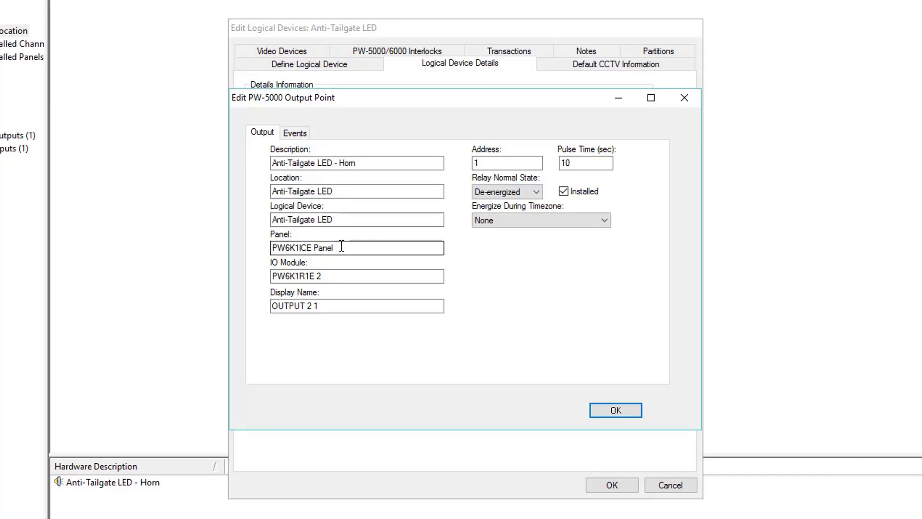
drag(335, 248, 269, 246)
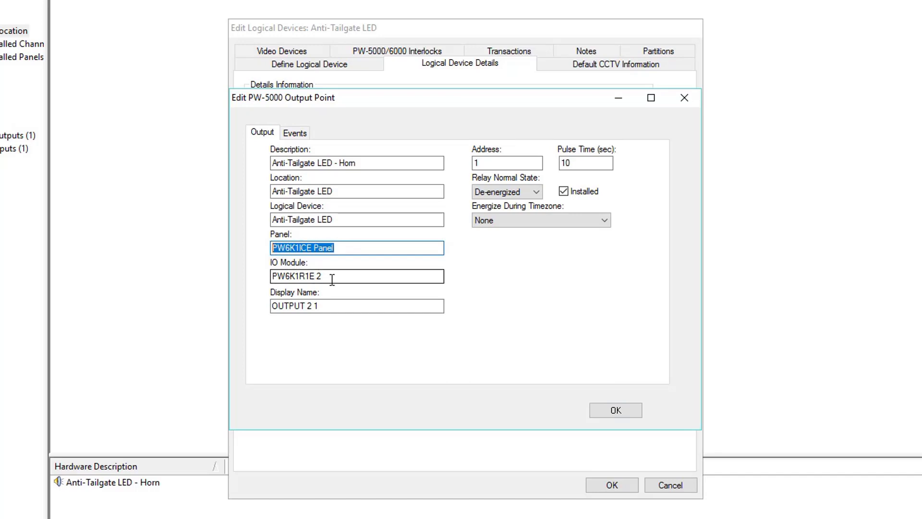
drag(332, 280, 267, 279)
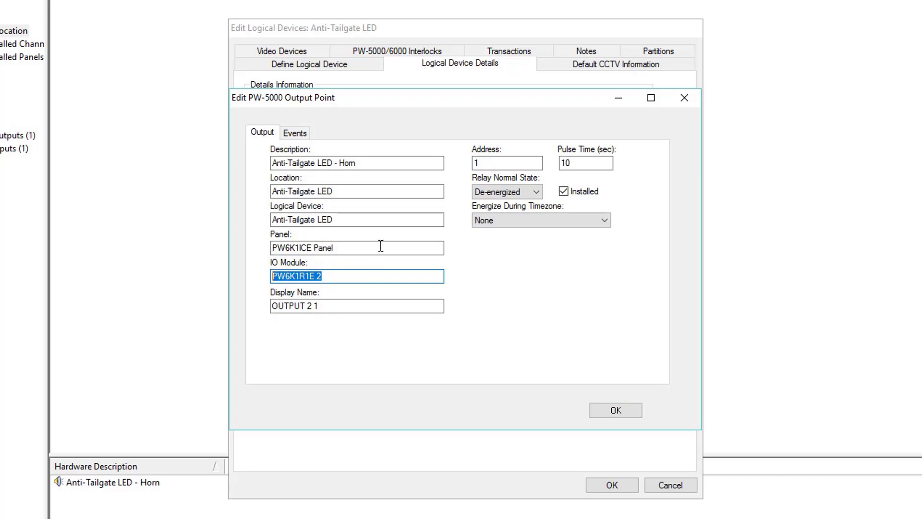
drag(497, 167, 465, 160)
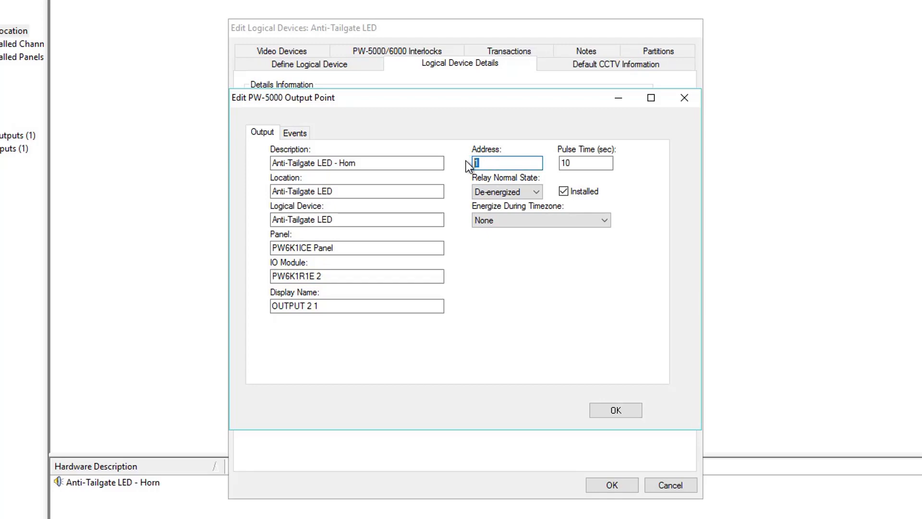
text(1)
click(616, 411)
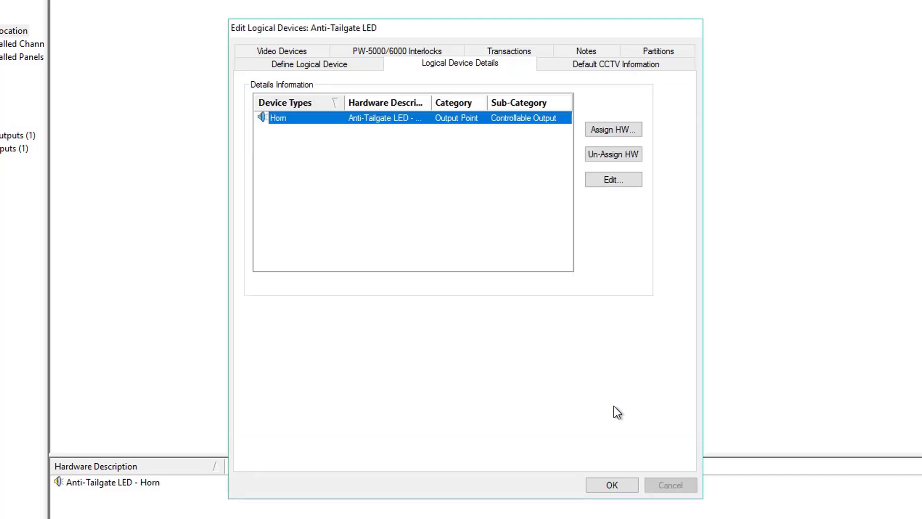
Check Building 01 Entry's Door Position input: PW6K1ICE Panel, module PW6K1ICE 0, address 0
click(606, 485)
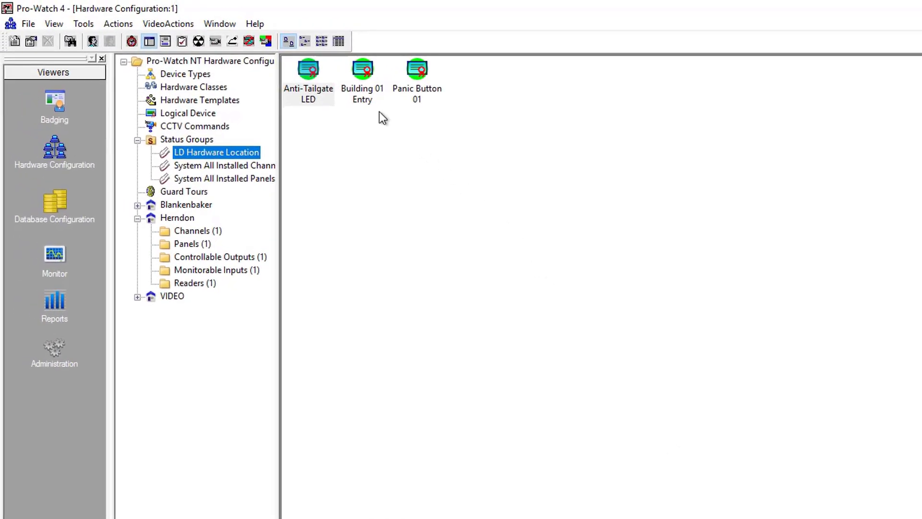
double_click(368, 98)
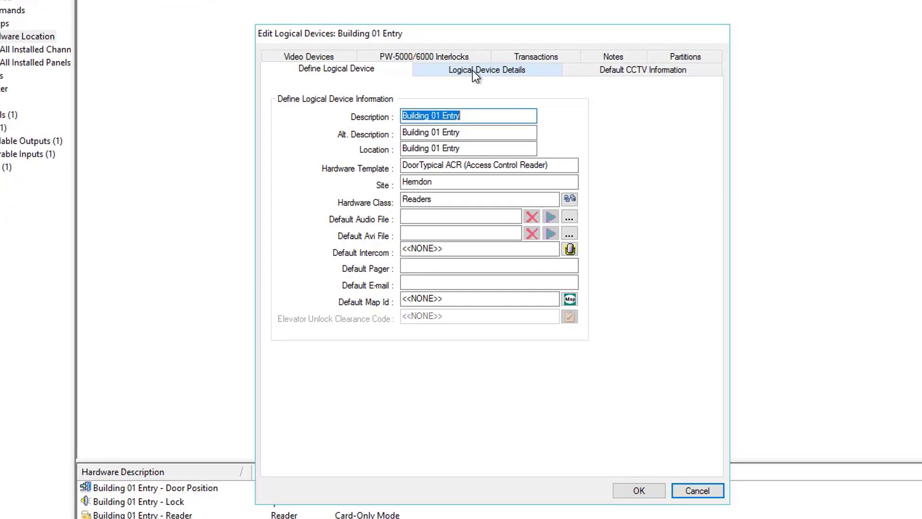
click(475, 72)
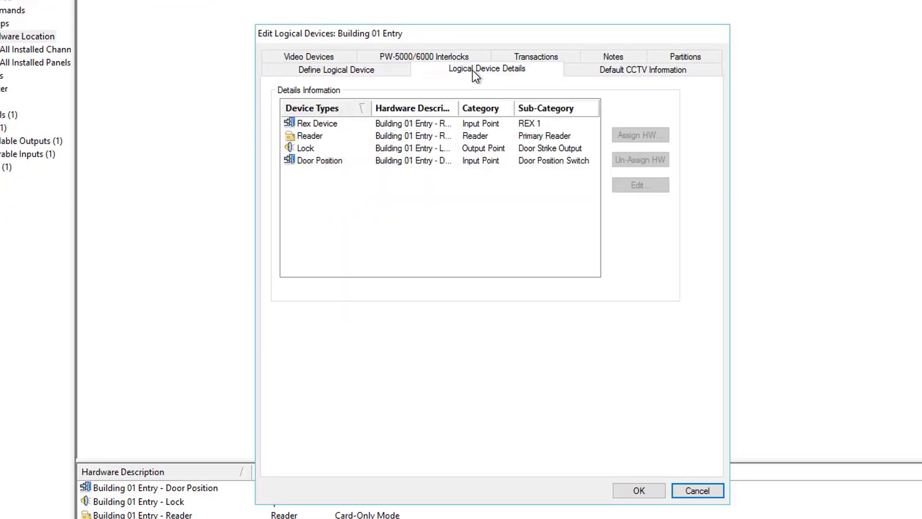
double_click(359, 162)
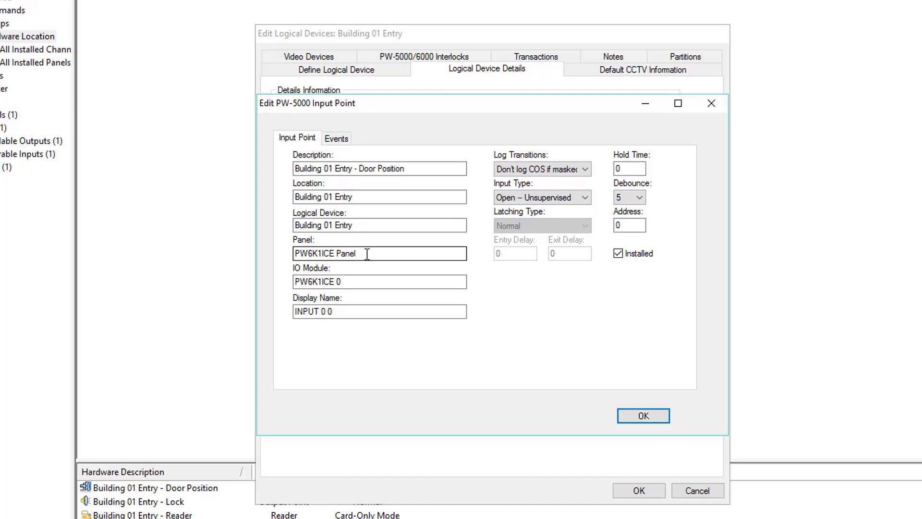
drag(367, 254, 294, 255)
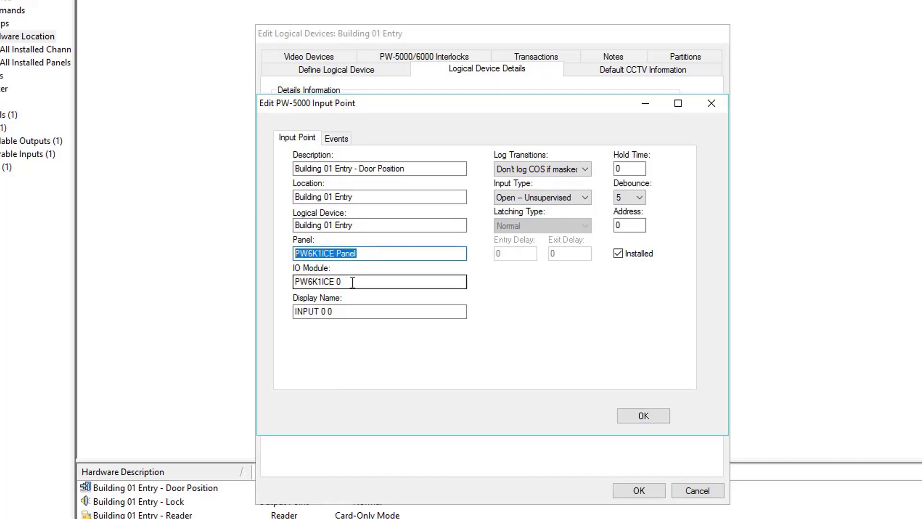
drag(353, 283, 292, 282)
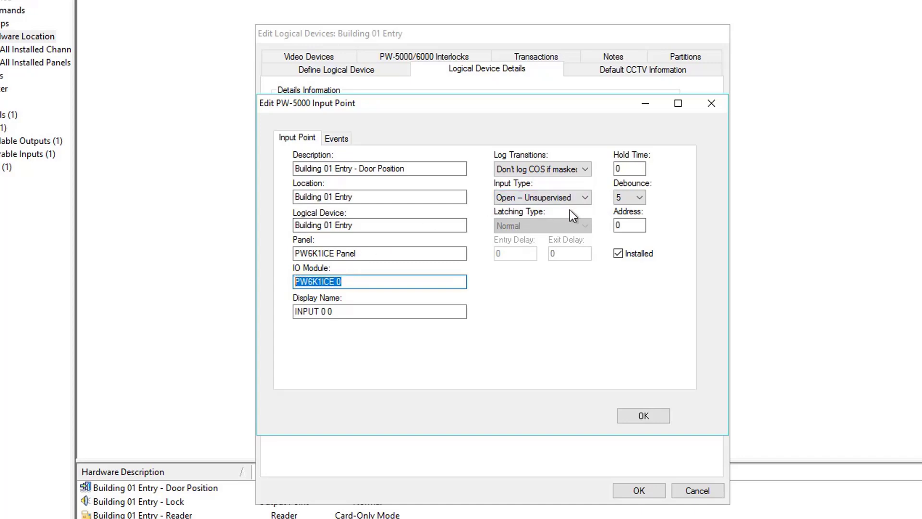
drag(642, 225, 615, 226)
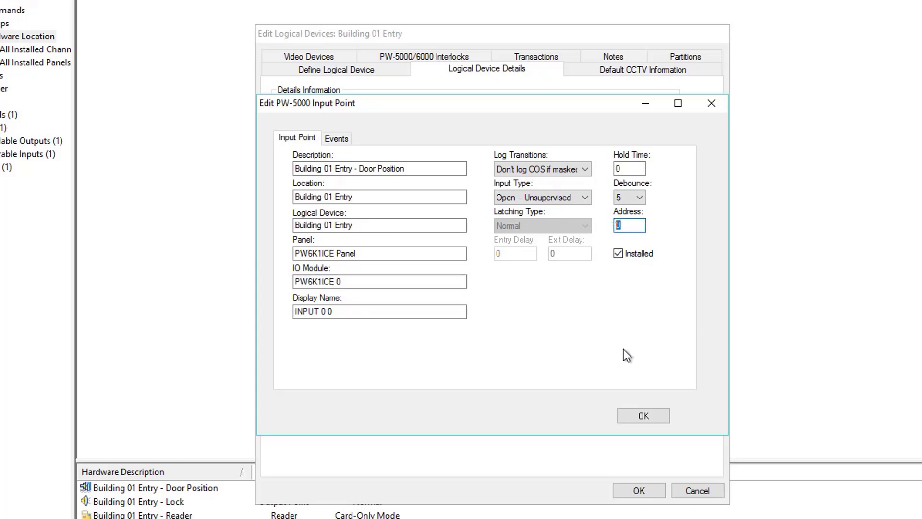
click(642, 416)
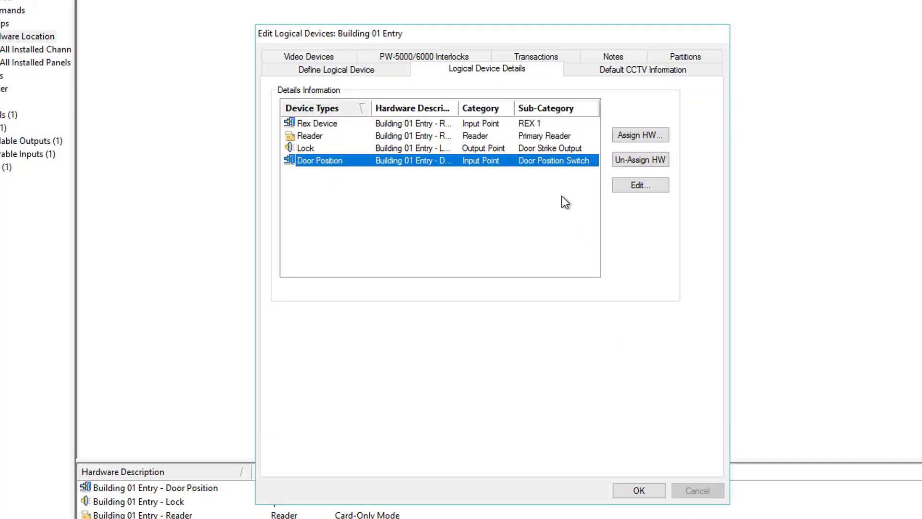
double_click(533, 137)
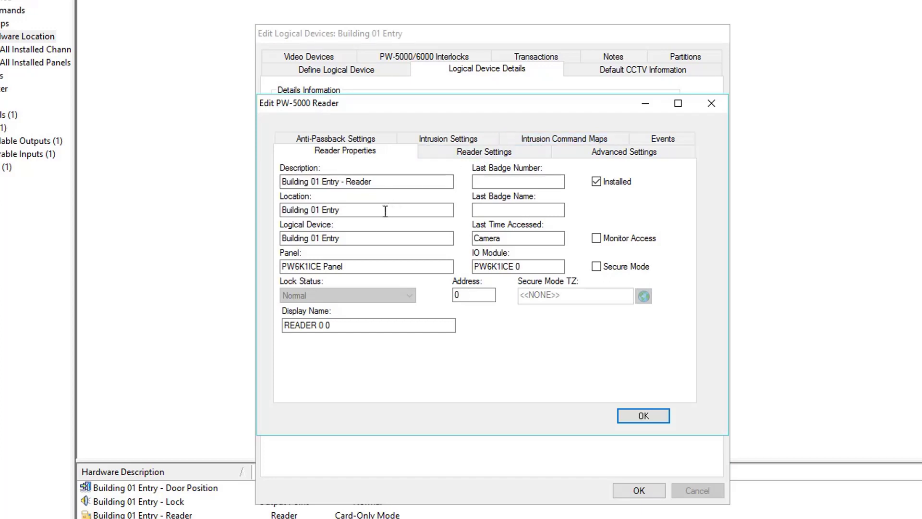
drag(368, 262, 279, 267)
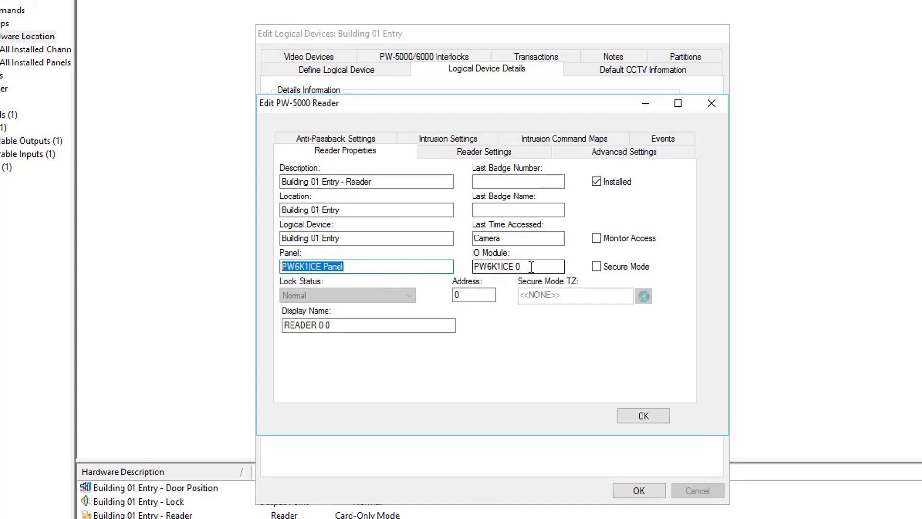
drag(532, 268, 471, 269)
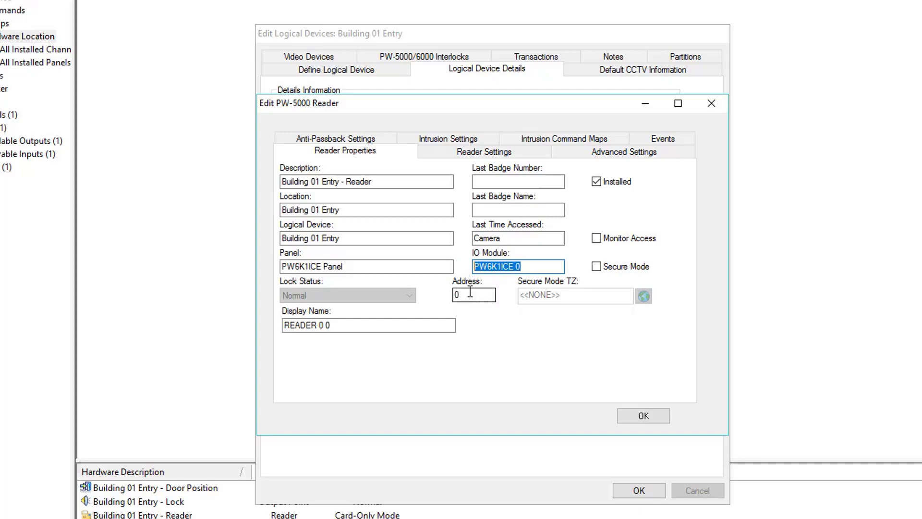
drag(466, 294, 455, 294)
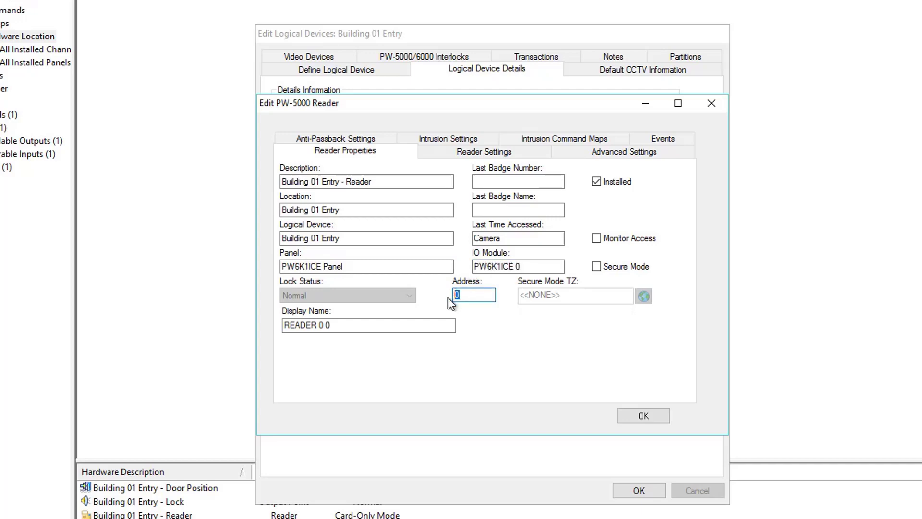
click(631, 416)
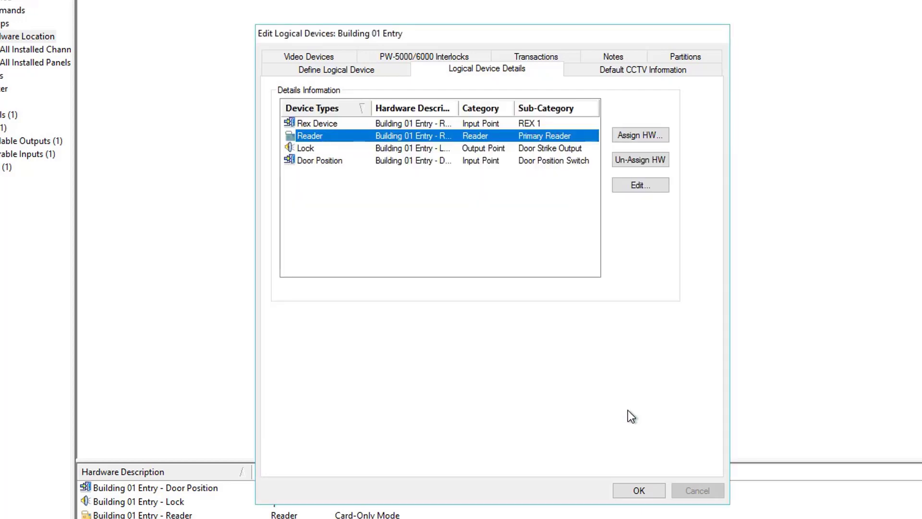
Close Building 01 Entry and show Panic Button 01's Logical Device Details with its InputPoint
click(630, 483)
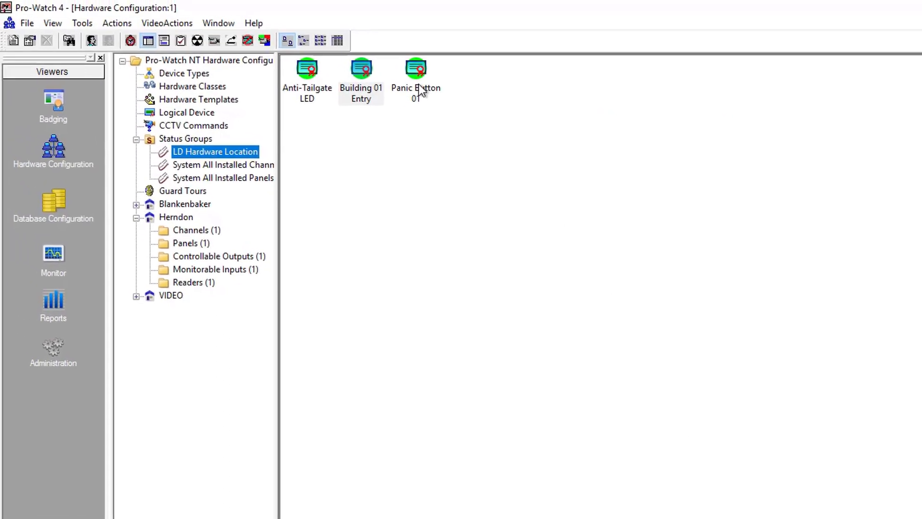
double_click(419, 91)
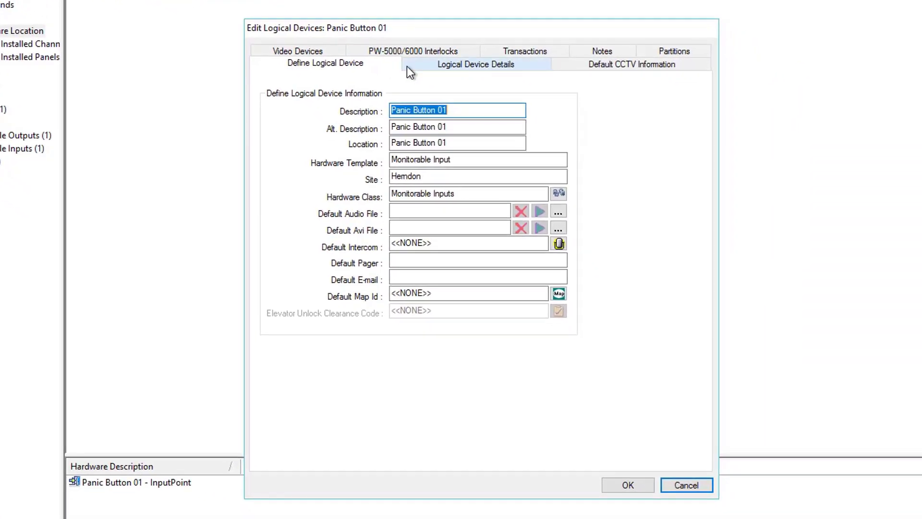
click(428, 77)
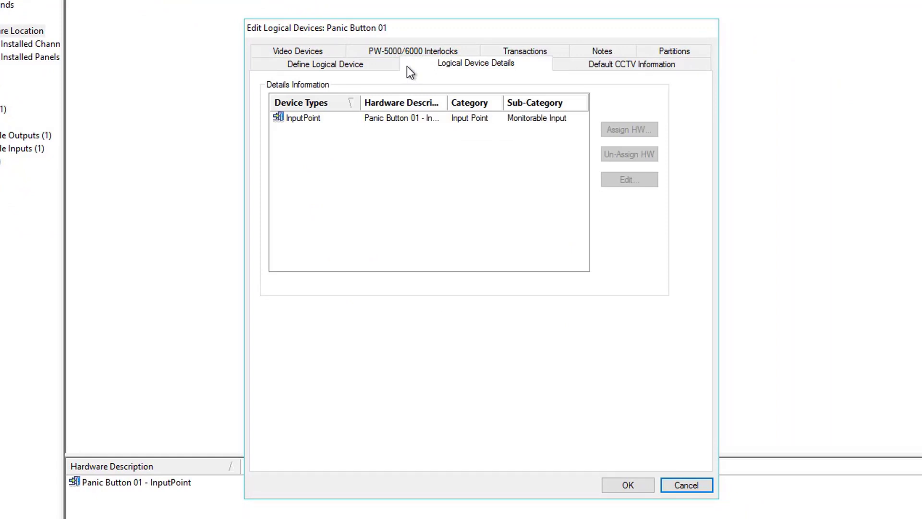
Verify the InputPoint uses PW6K1ICE Panel, module PW6K1R1E 1, address 0, then close the editor
double_click(379, 118)
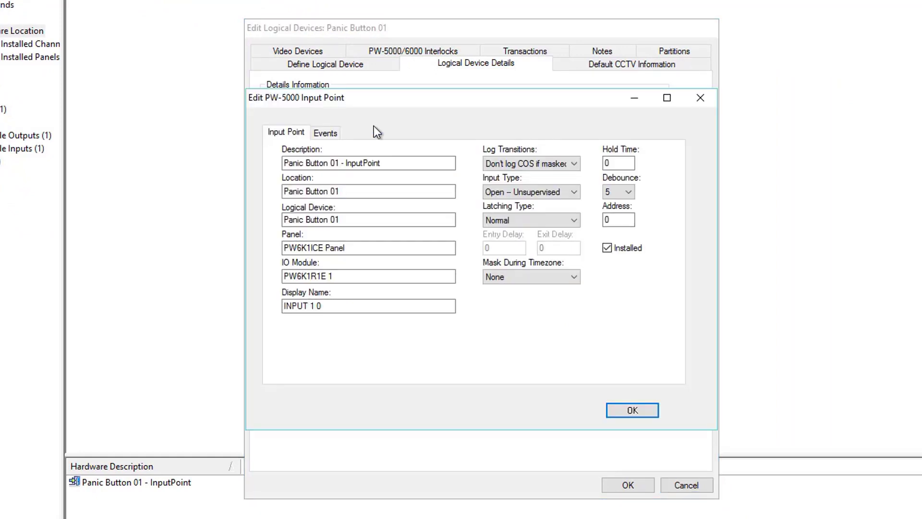
drag(370, 246, 274, 259)
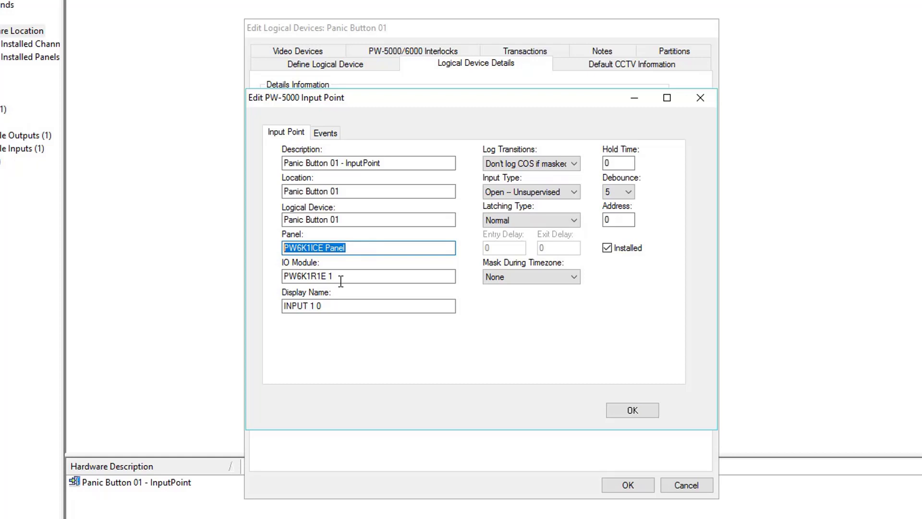
drag(356, 276, 282, 282)
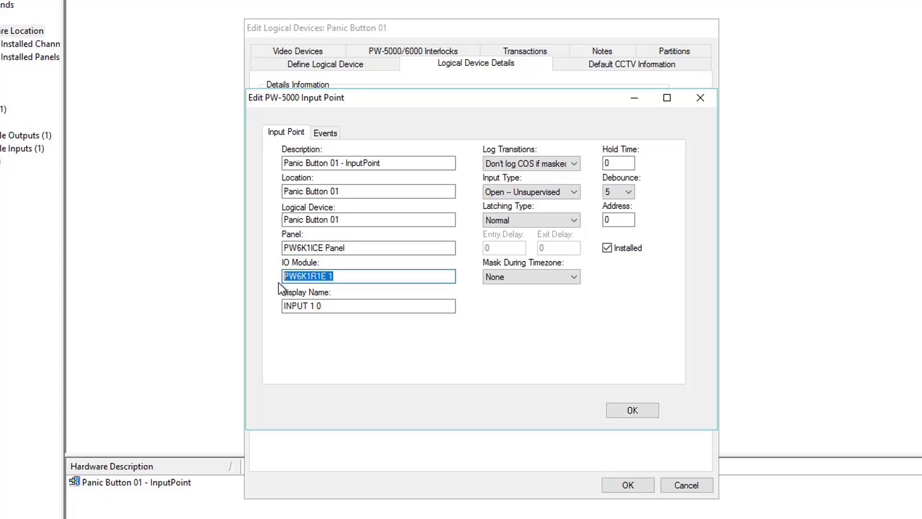
click(623, 219)
drag(622, 219, 591, 227)
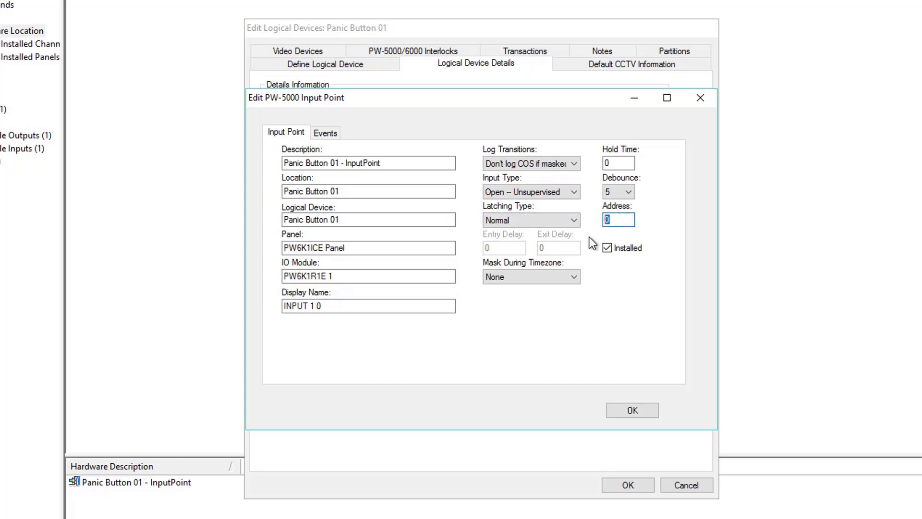
click(620, 410)
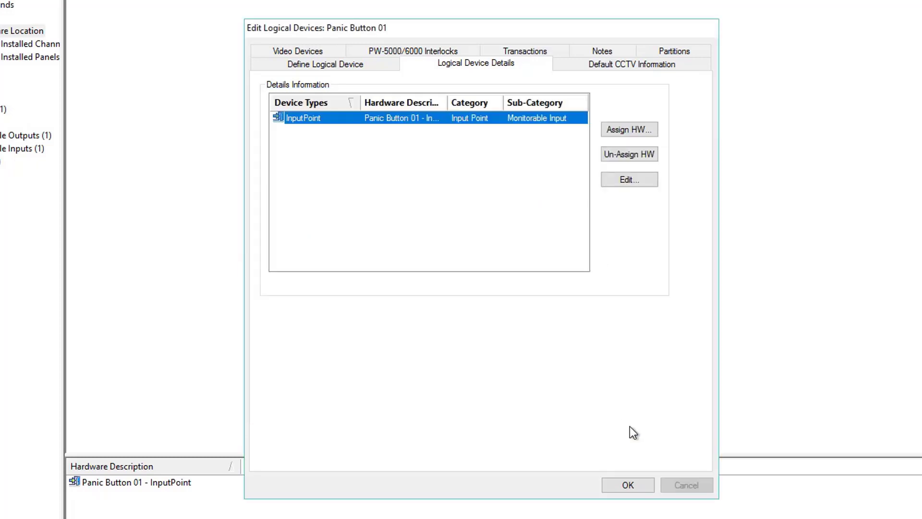
click(624, 485)
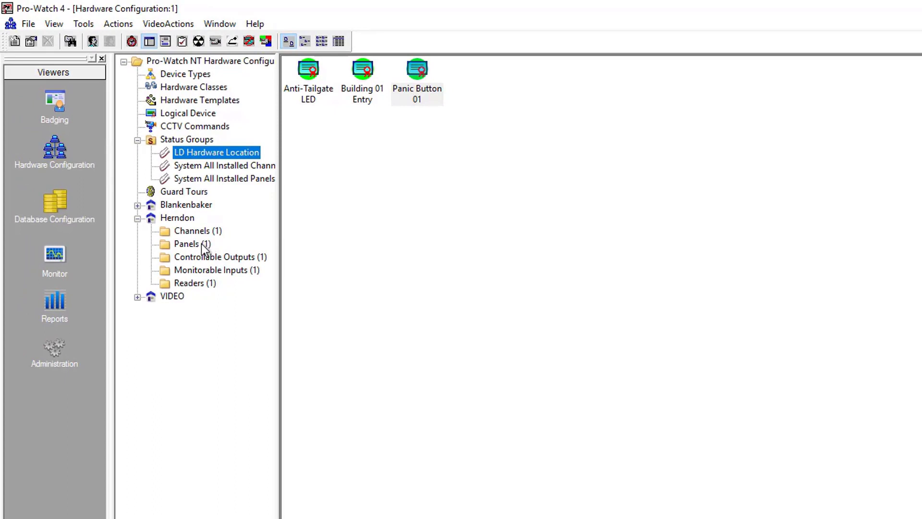
Open the PW6K1ICE Panel from Herndon's Panels and expand PW6K1ICE 0, PW6K1R1E 1 and PW6K1R1E 2
click(202, 244)
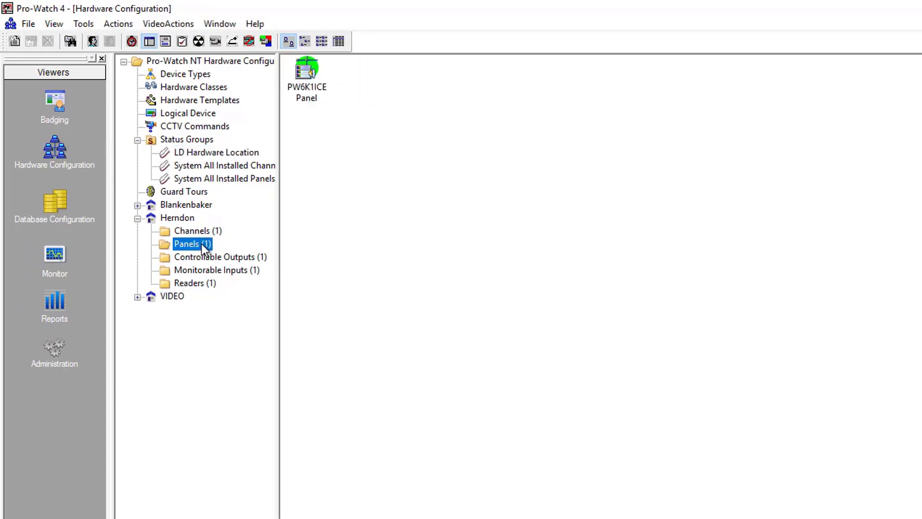
double_click(319, 93)
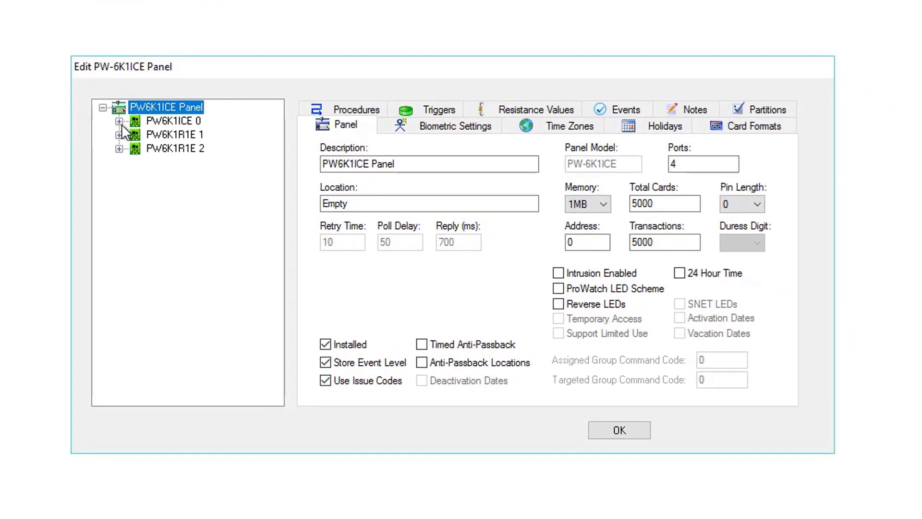
click(120, 122)
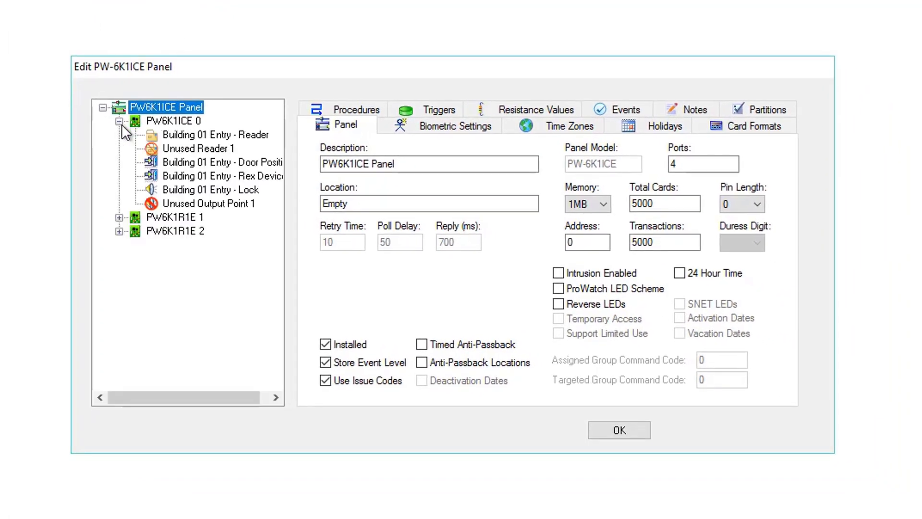
click(119, 217)
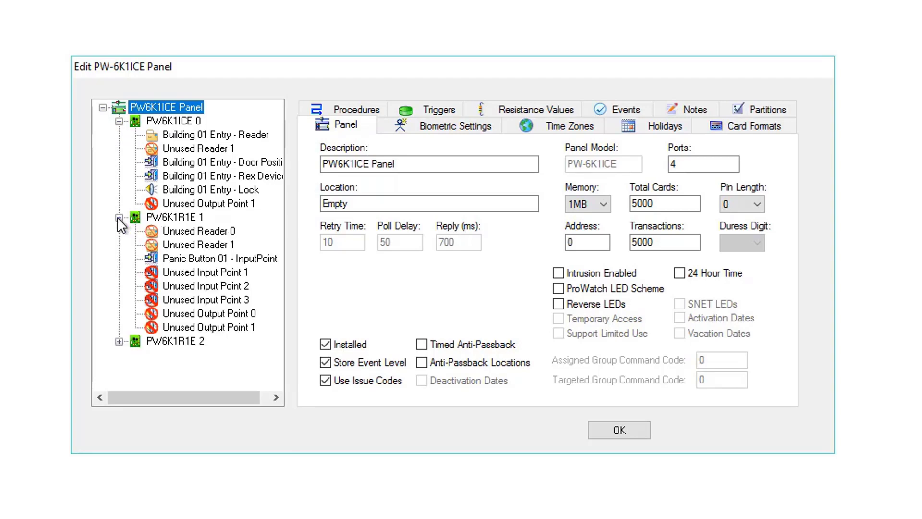
click(119, 341)
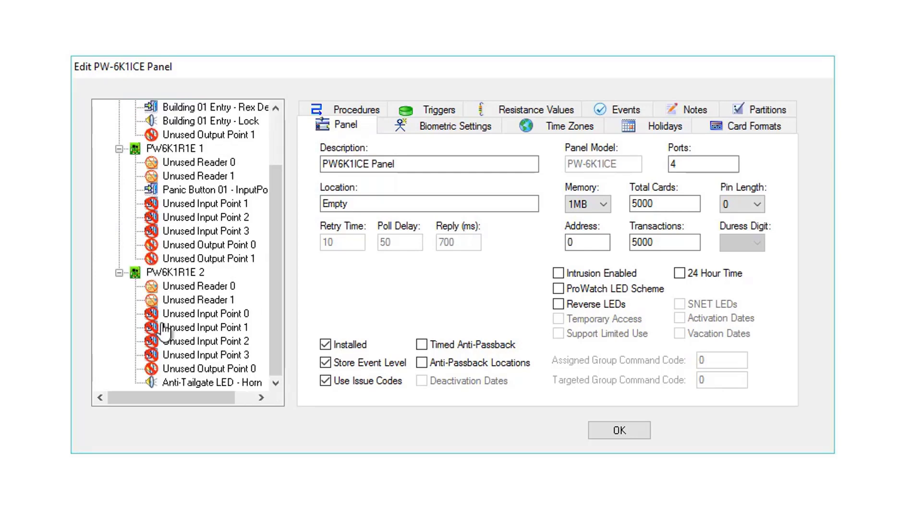
Select module PW6K1R1E 2 and confirm its description PW6K1R1E 2 and address 2
click(190, 273)
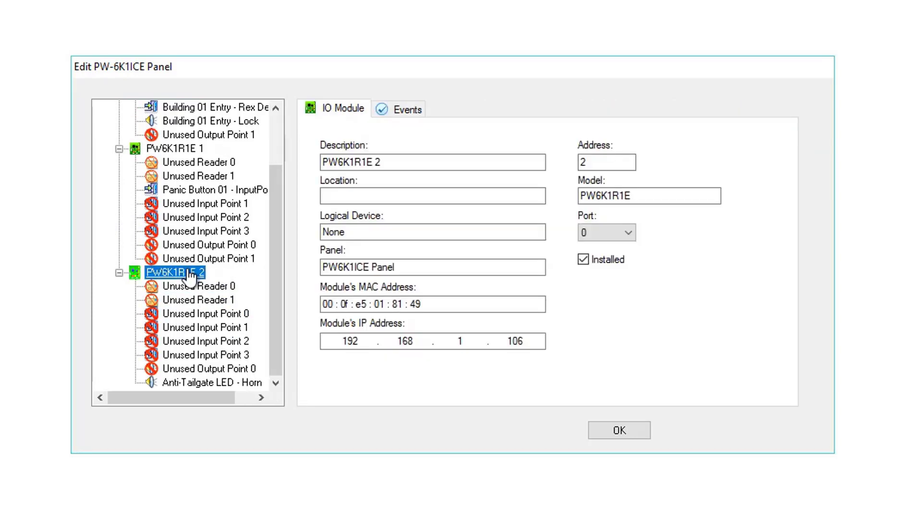
click(414, 194)
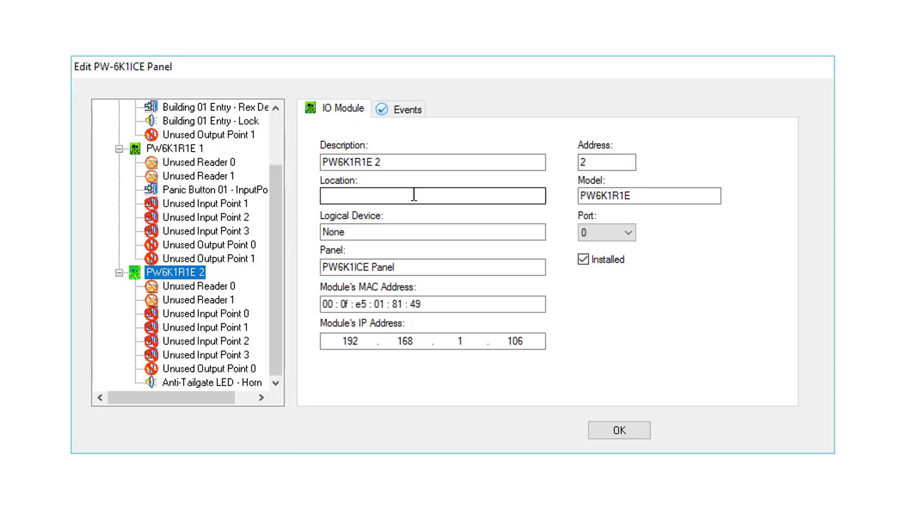
click(463, 163)
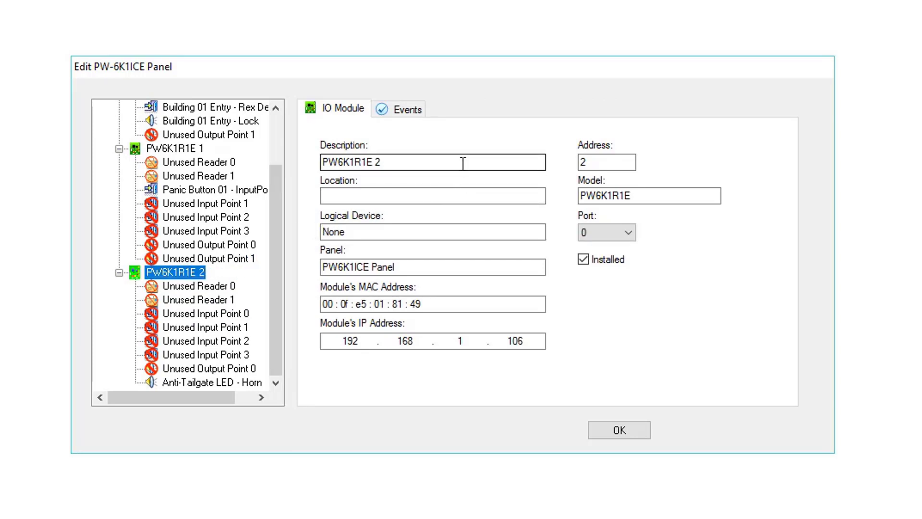
drag(463, 163, 315, 174)
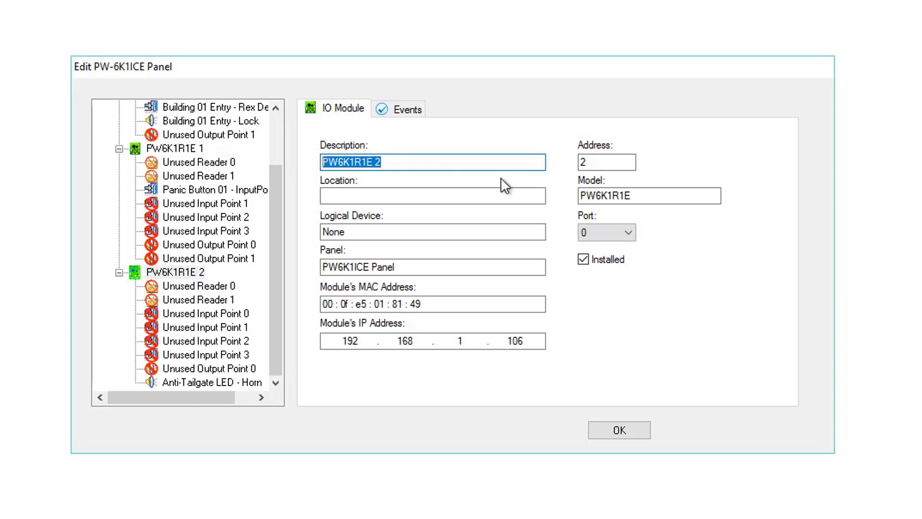
drag(587, 162, 581, 163)
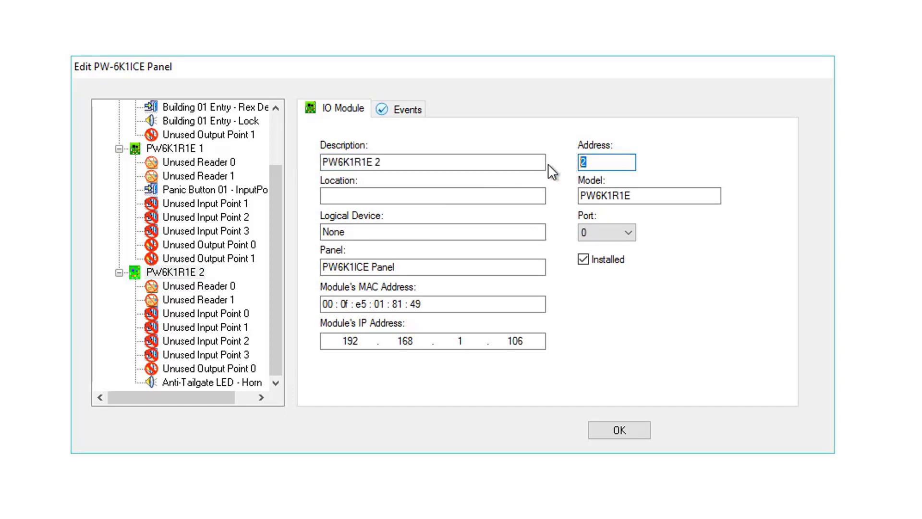
Confirm the Anti-Tailgate LED - Horn output is on PW6K1ICE Panel, module PW6K1R1E 2, address 1
click(214, 390)
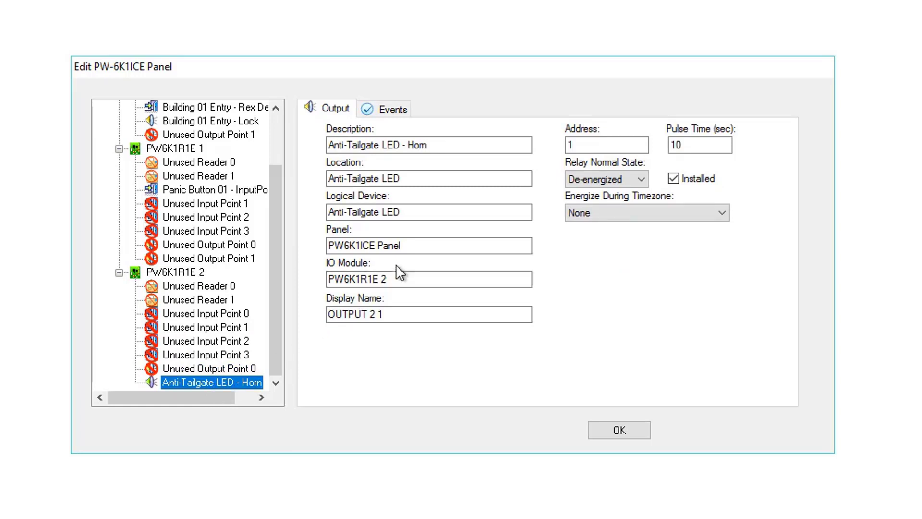
click(415, 245)
drag(416, 244, 323, 246)
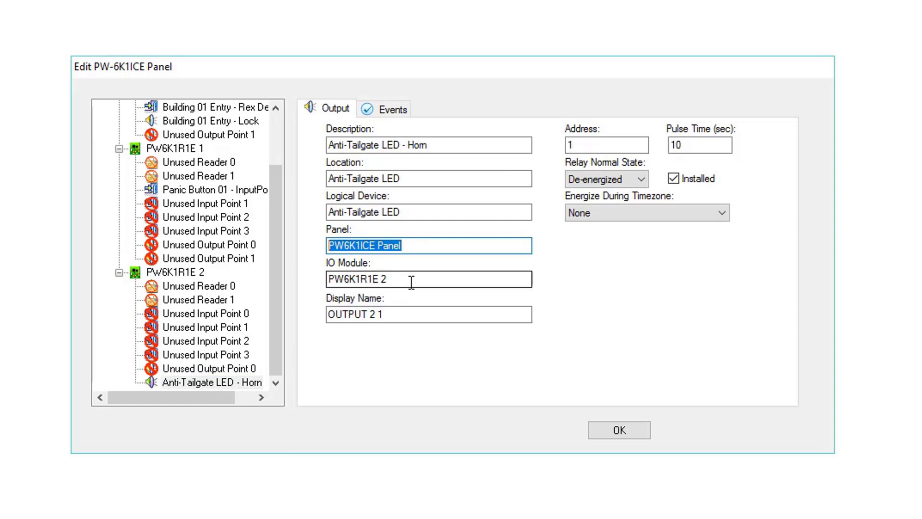
drag(411, 282, 312, 282)
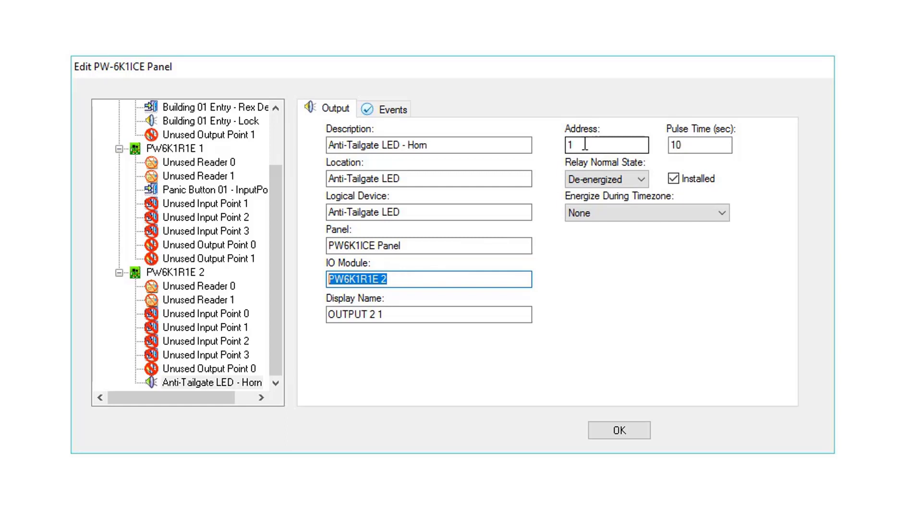
drag(585, 144, 557, 149)
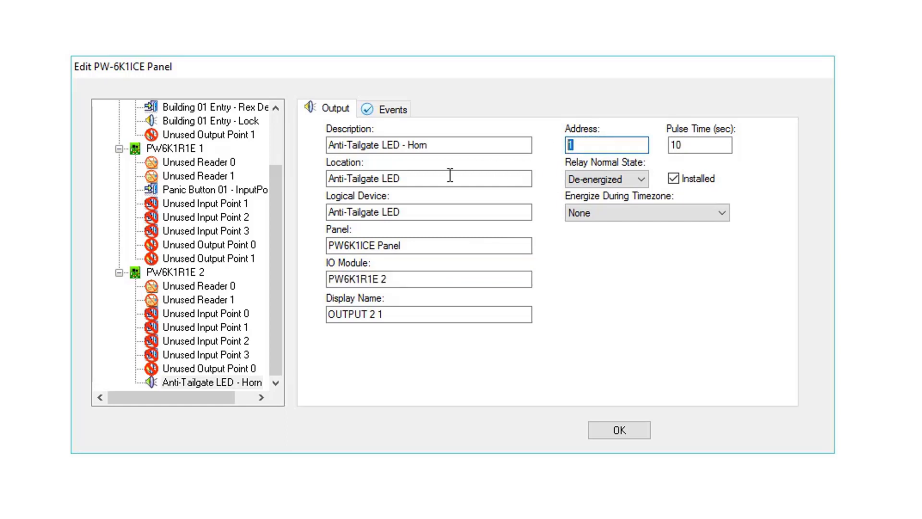
drag(276, 211, 275, 142)
Verify Building 01 Entry - Reader uses PW6K1ICE Panel, module PW6K1ICE 0, address 0, then close
click(236, 135)
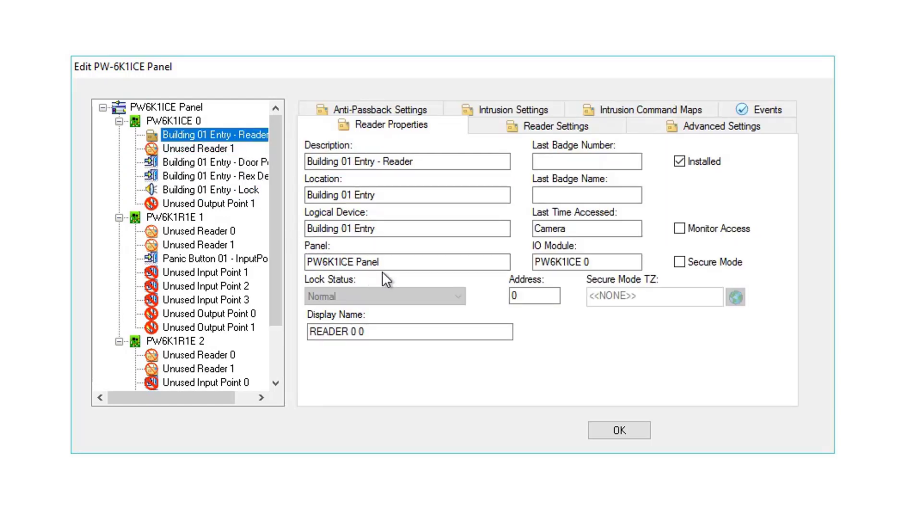
drag(402, 262, 296, 260)
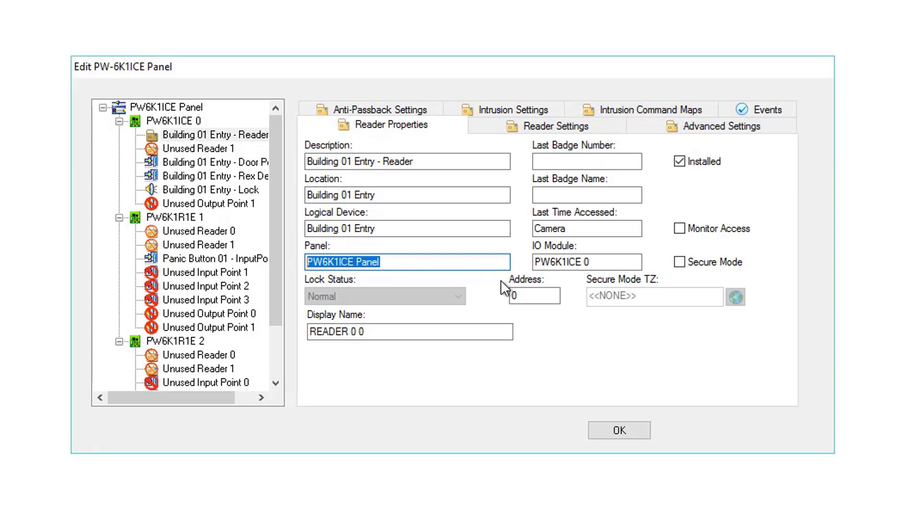
drag(595, 265, 510, 295)
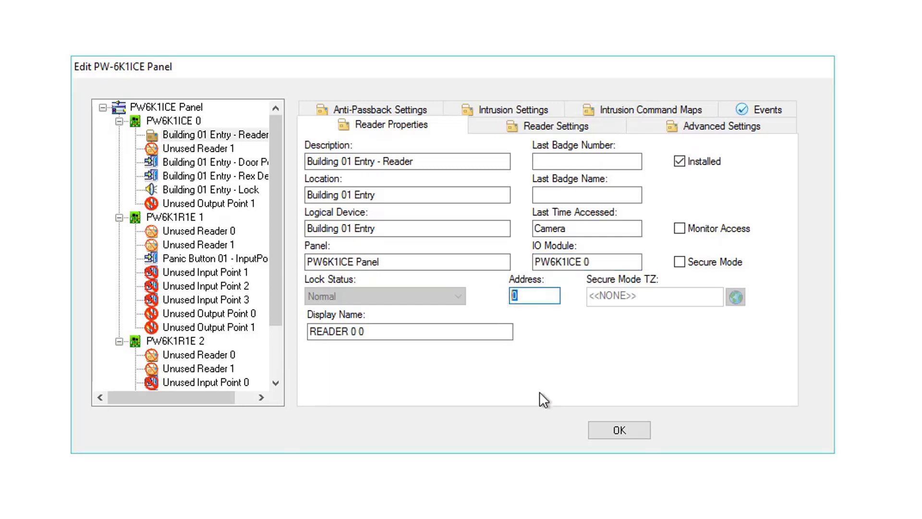
click(593, 429)
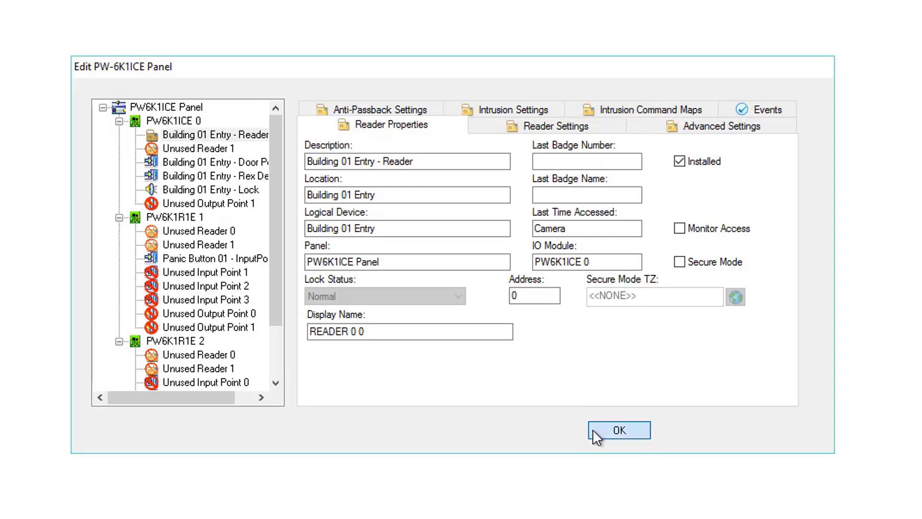